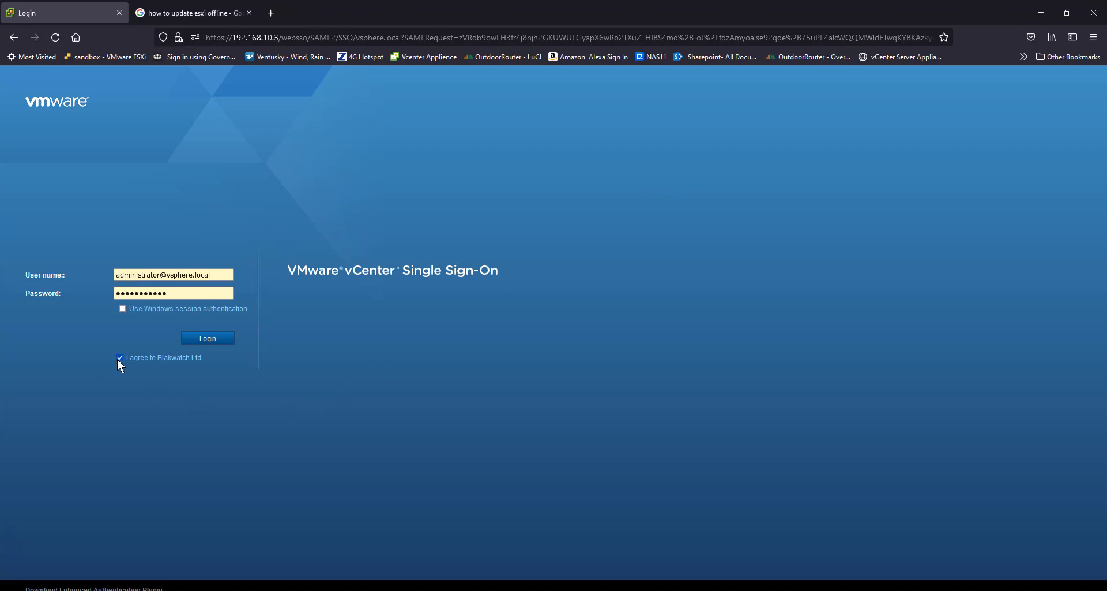
Step: Log in to vCenter and start a new virtual machine on host 192.168.10.1
left_click(217, 339)
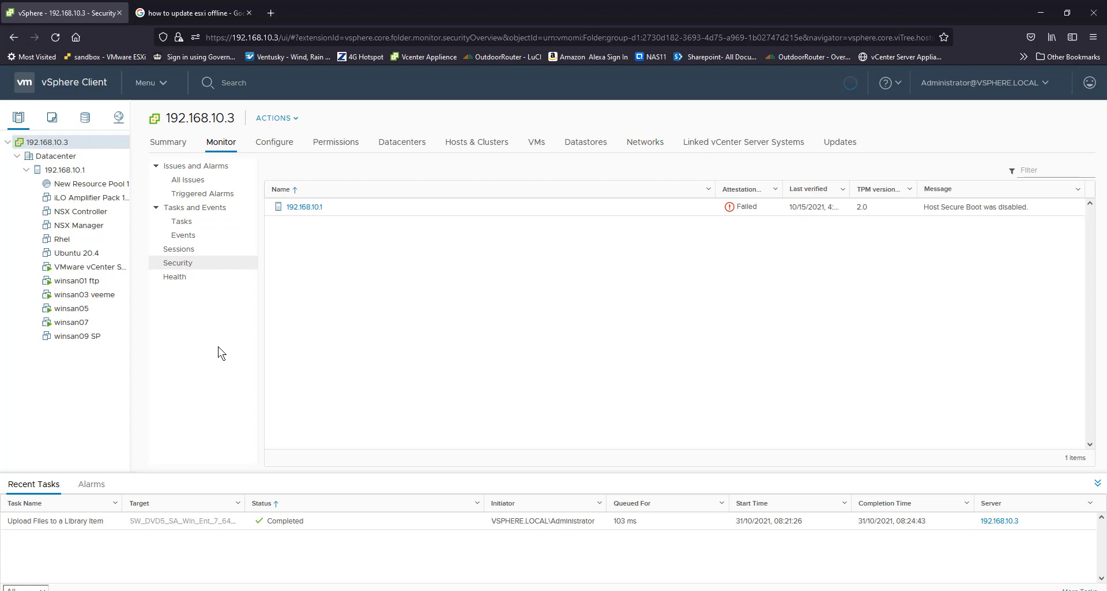
right_click(62, 174)
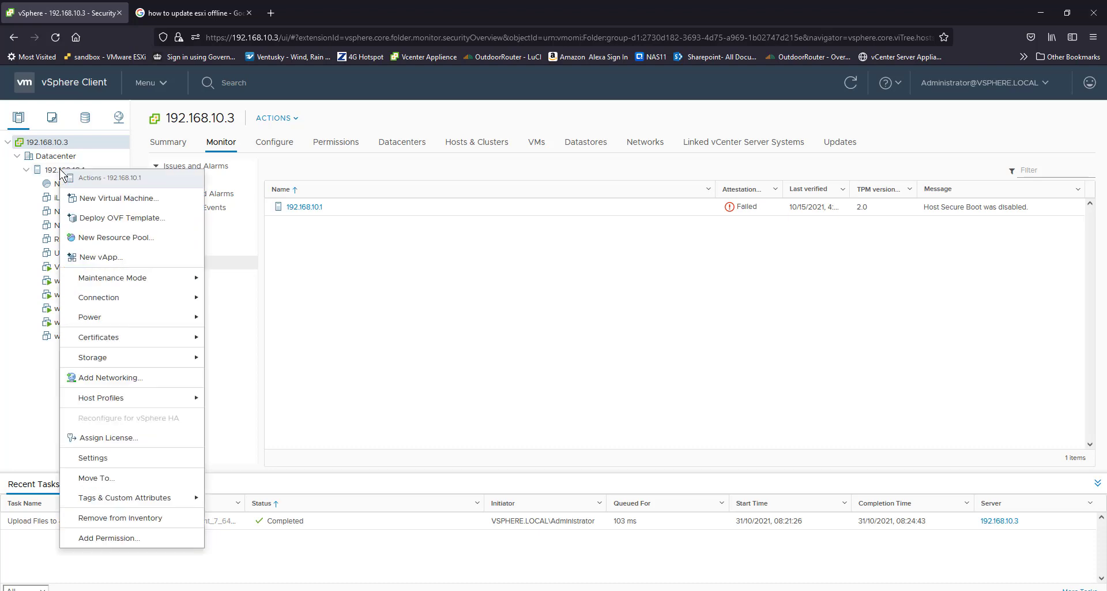
left_click(112, 199)
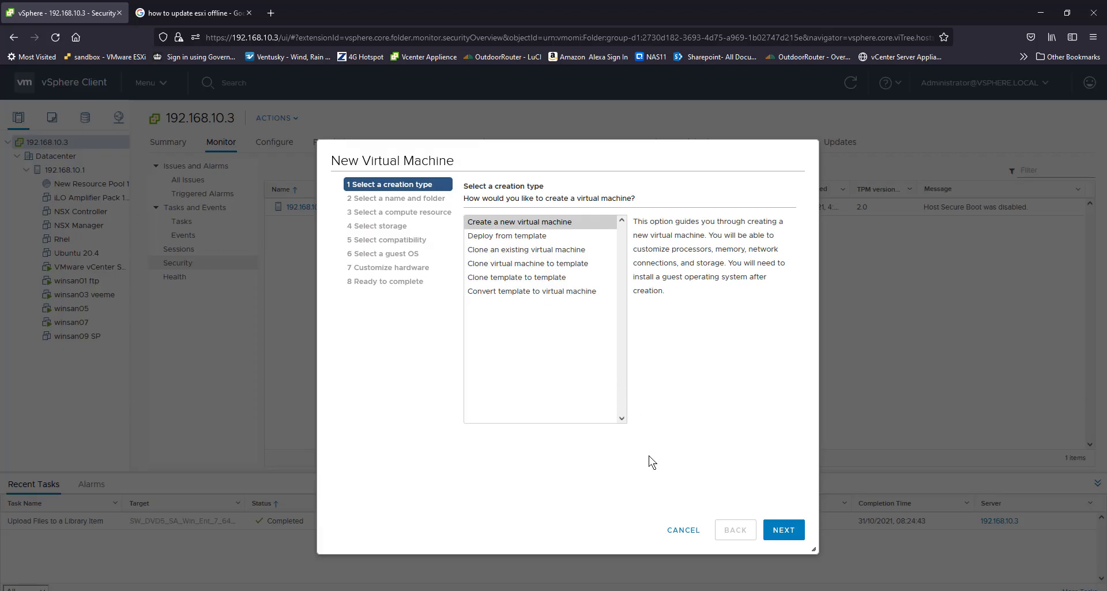
Step: Create a new virtual machine, keeping the default name, Datacenter location and host 192.168.10.1 as compute resource
left_click(782, 530)
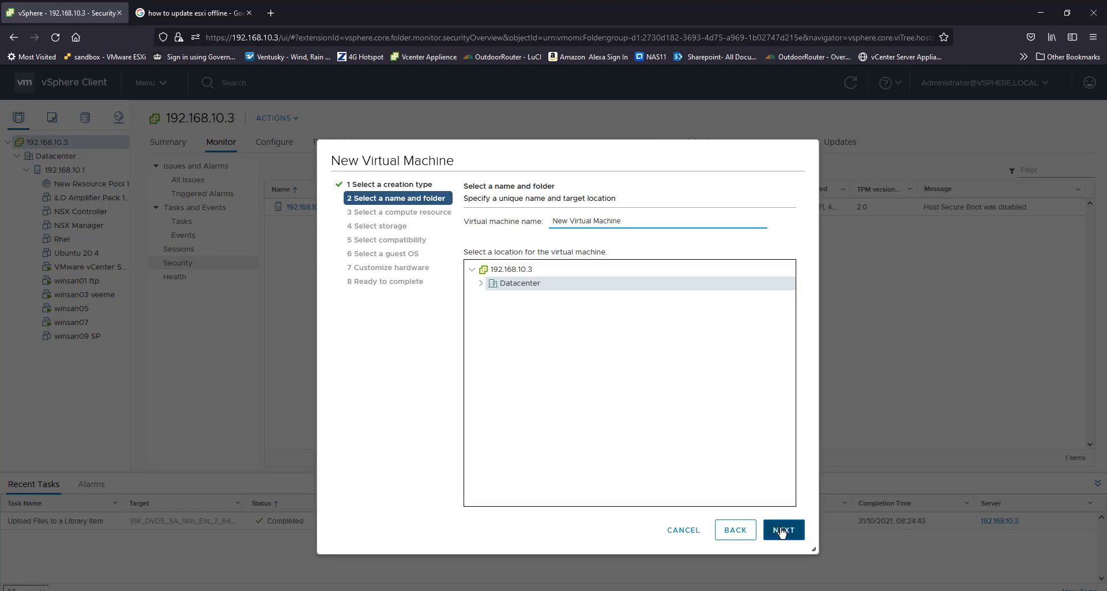
left_click(783, 530)
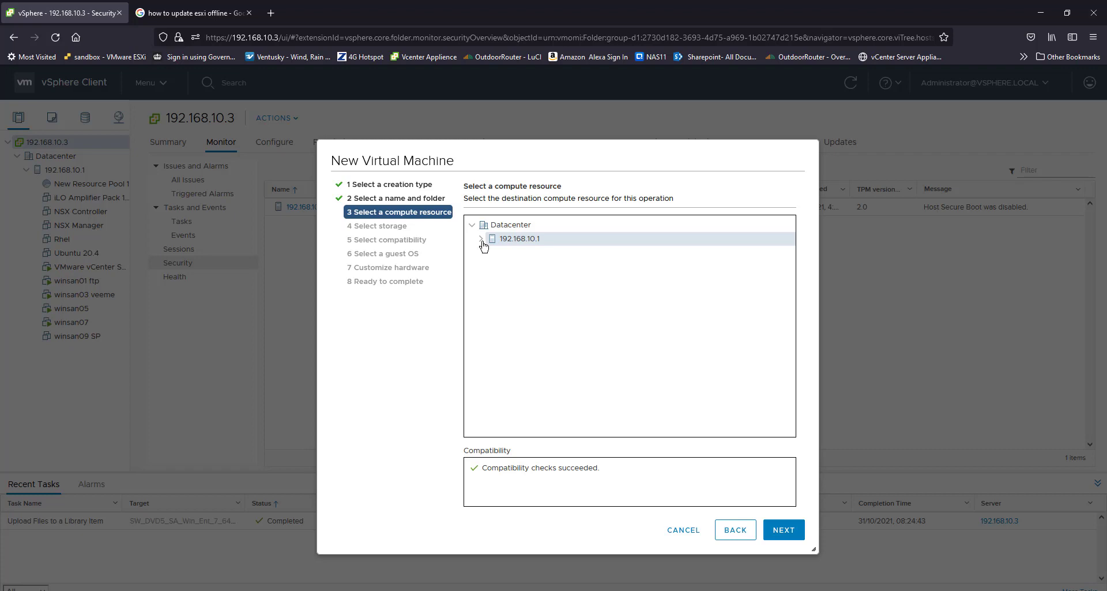
left_click(784, 530)
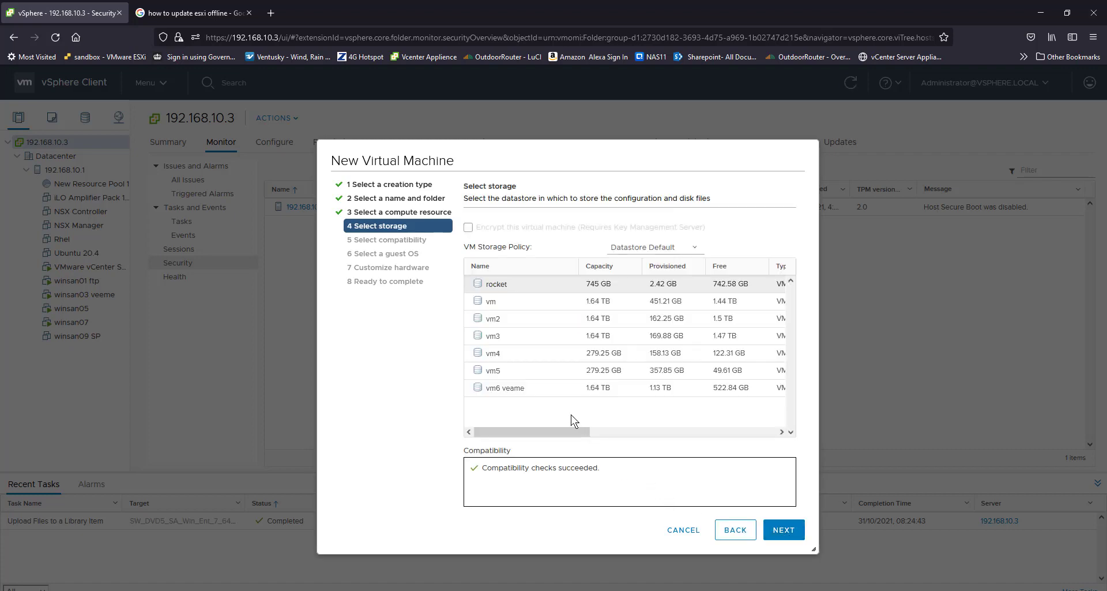
Step: Store the virtual machine on datastore vm6 veame and keep compatibility with ESXi 6.7 and later
left_click(515, 391)
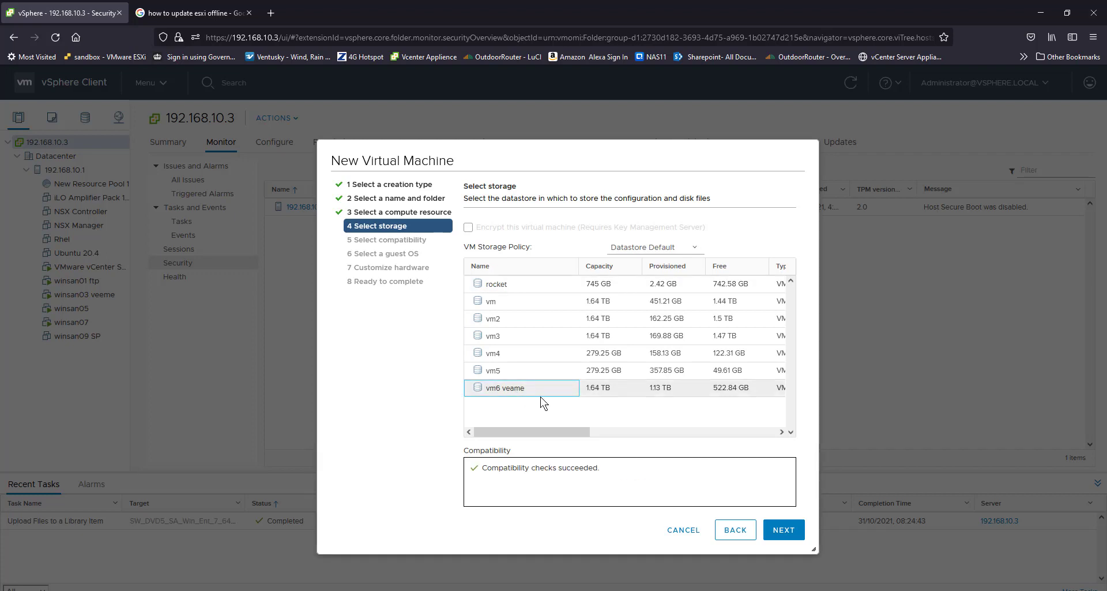
left_click(791, 537)
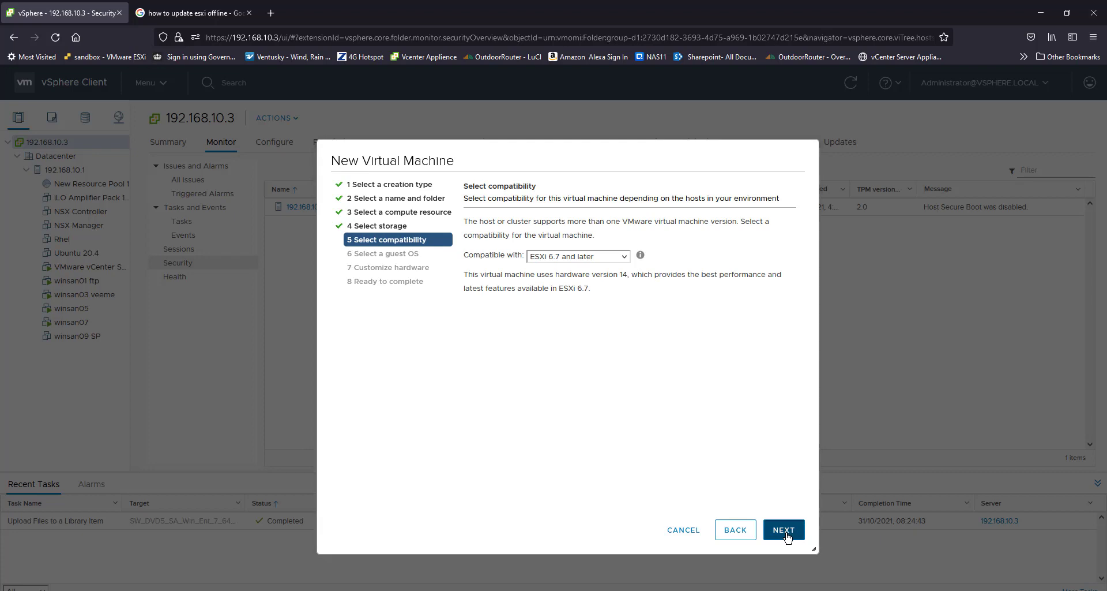
left_click(788, 537)
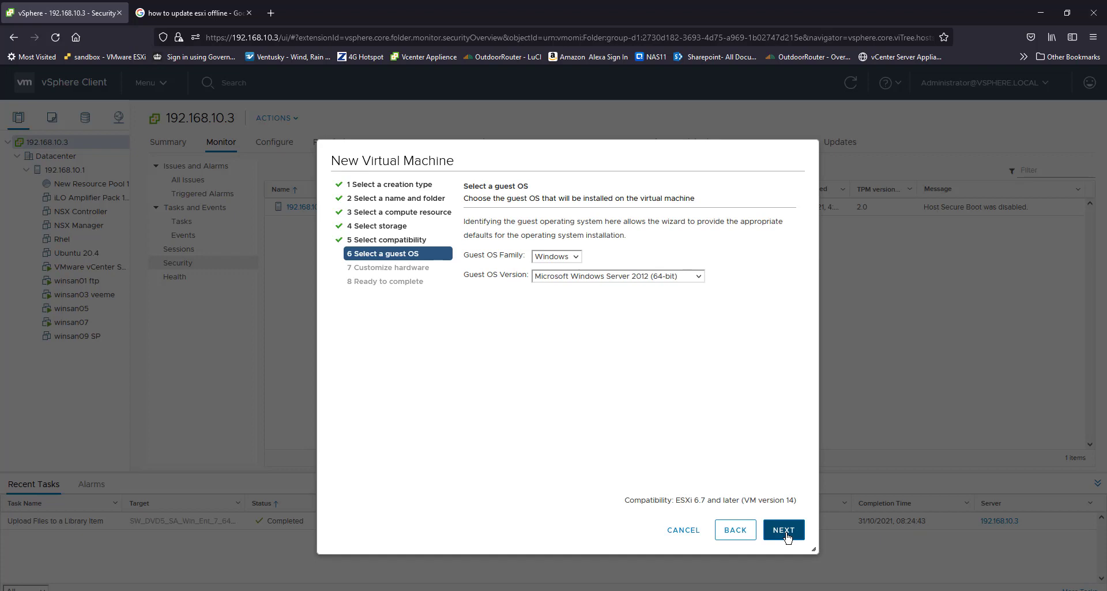
Step: Set the guest OS version to Microsoft Windows 7 (64-bit)
left_click(681, 277)
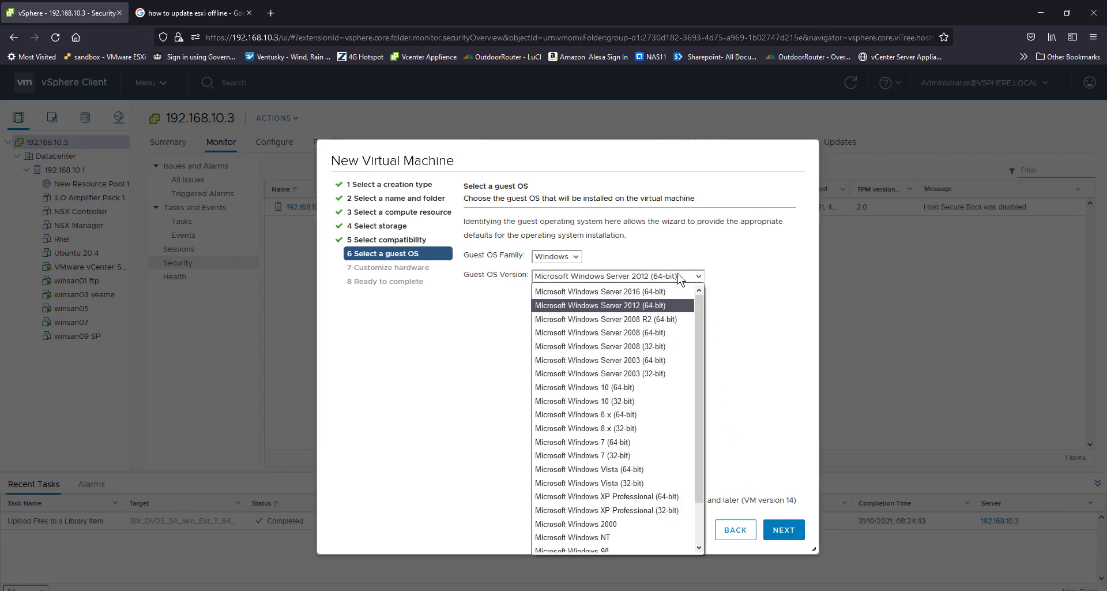
left_click(613, 443)
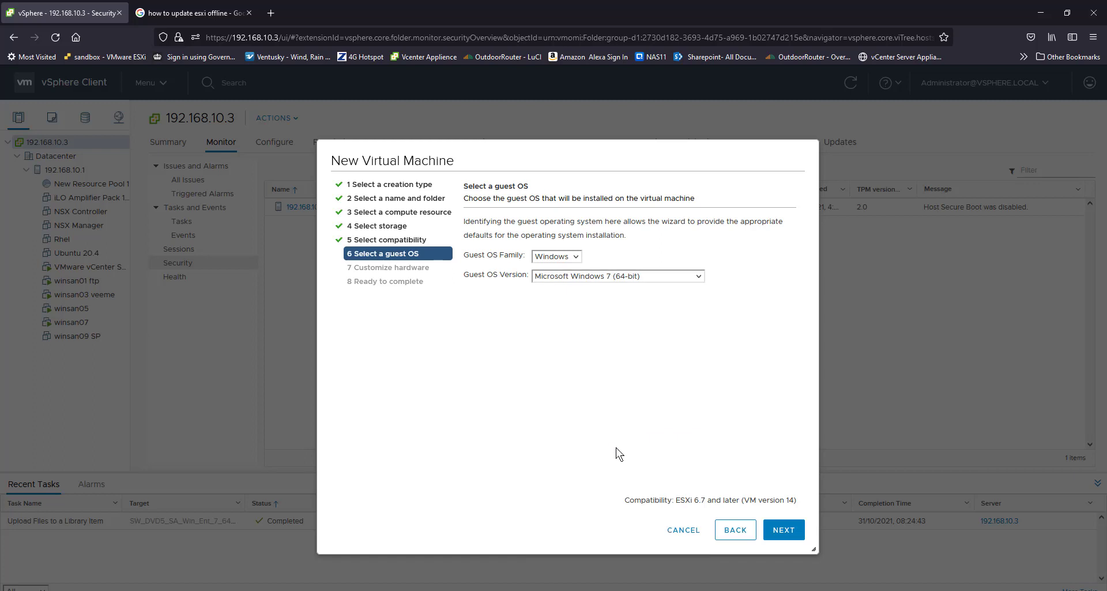
left_click(795, 536)
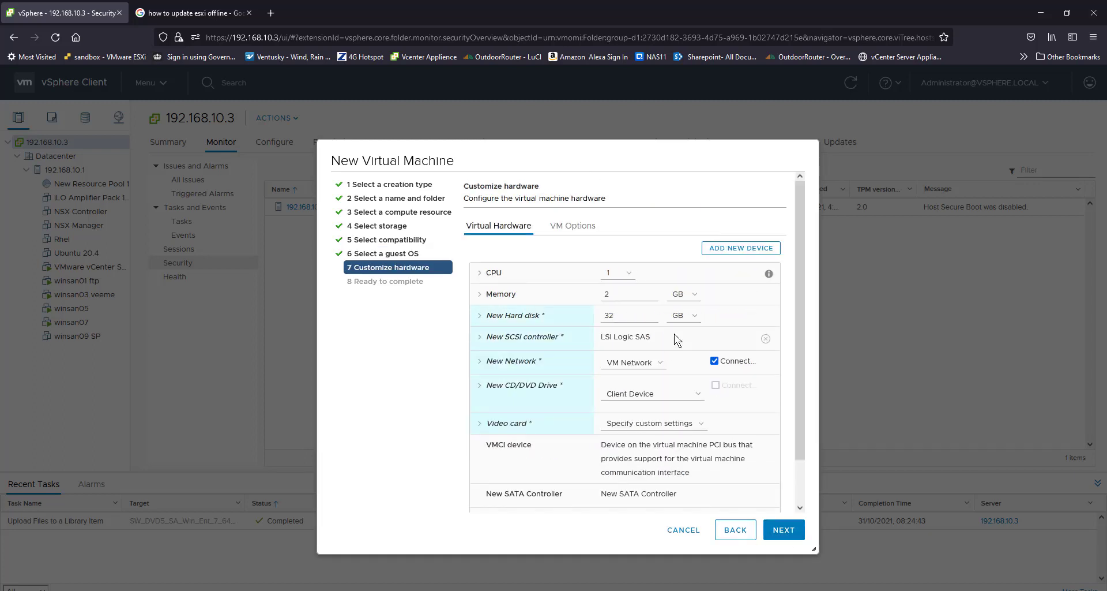
Step: Set the virtual machine's CPU count to 2 and choose its cores per socket
left_click(624, 273)
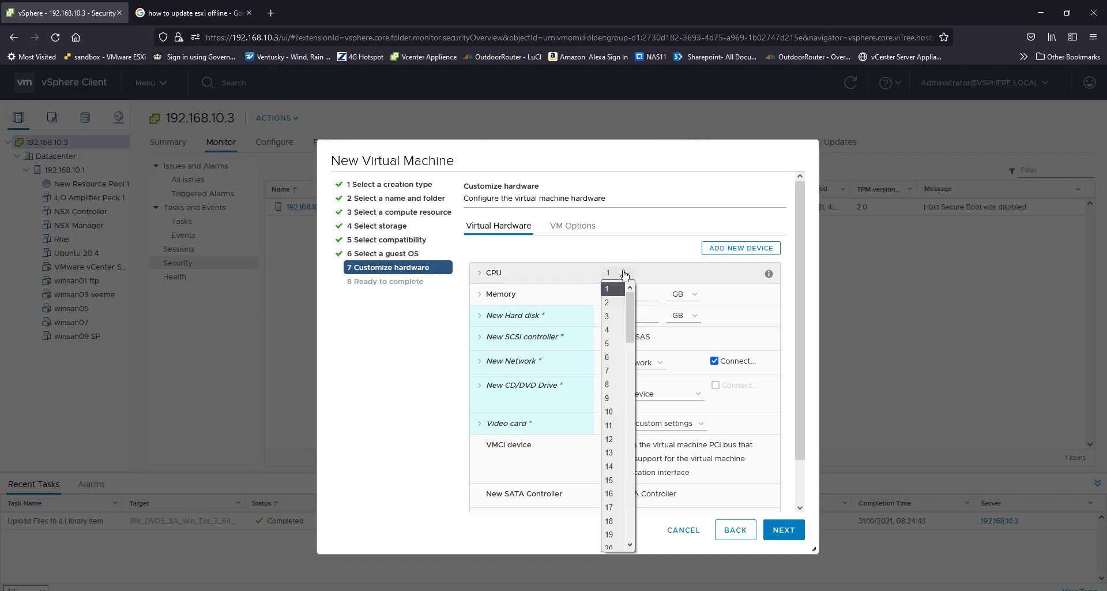
left_click(613, 302)
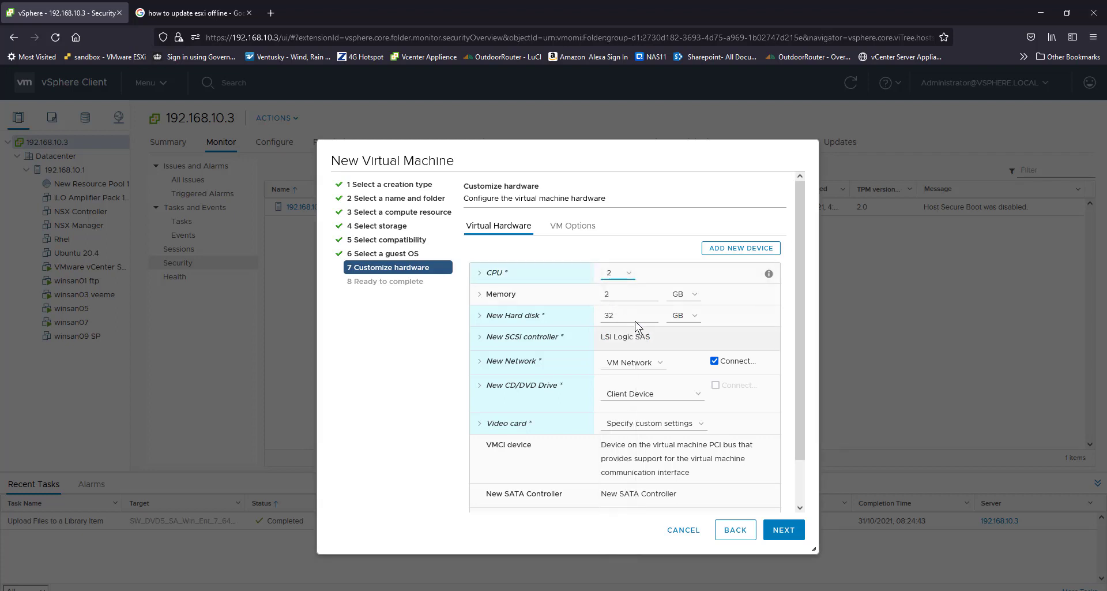
left_click(491, 280)
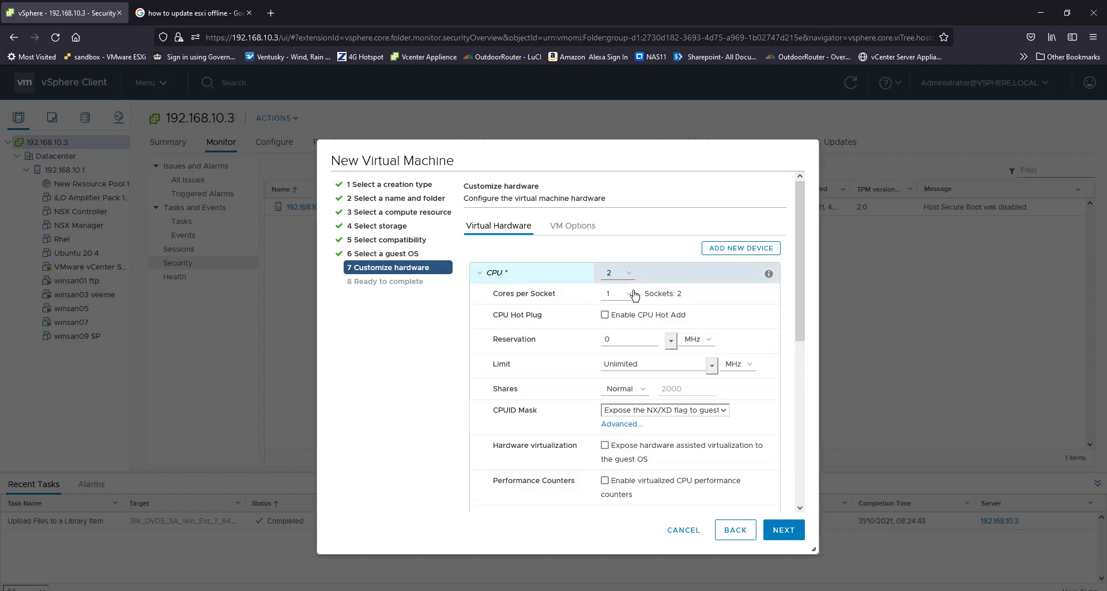
left_click(627, 297)
left_click(610, 324)
Step: Set the virtual machine's memory to 8 GB
scroll(528, 436, "down", 3)
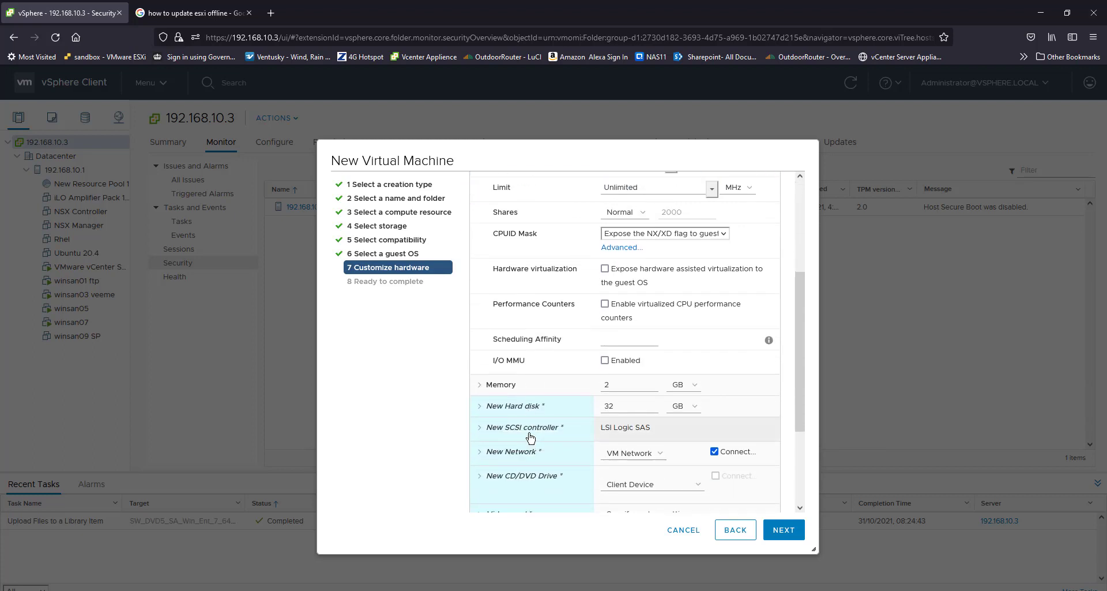
double_click(617, 385)
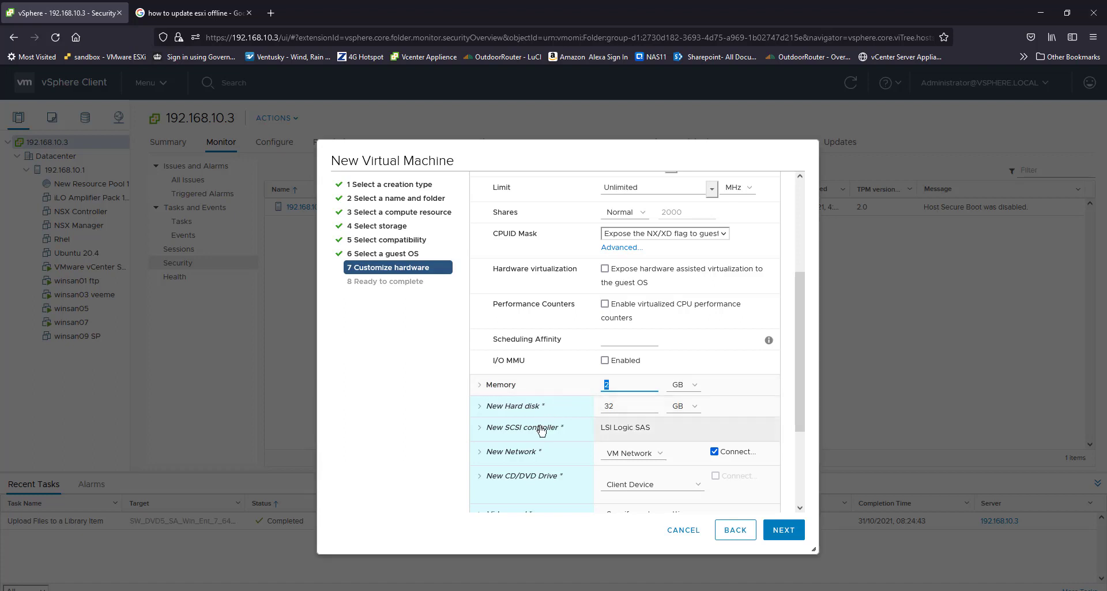
type("8")
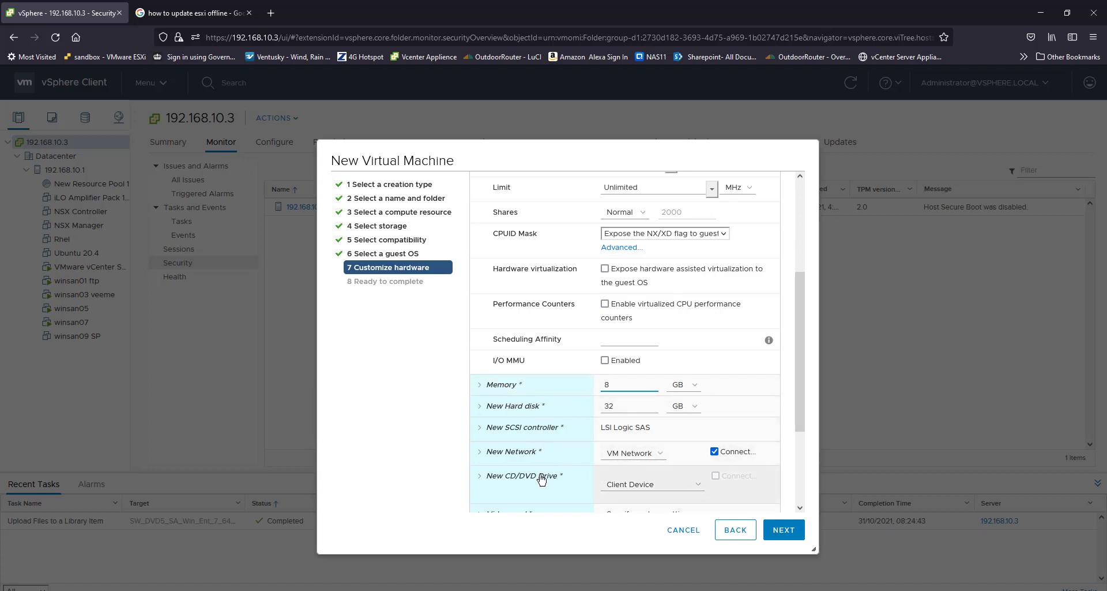
Step: Mount the SW_DVD5_SA_Win_Ent_7_64BIT_English ISO from the content library on the new CD/DVD drive
left_click(629, 484)
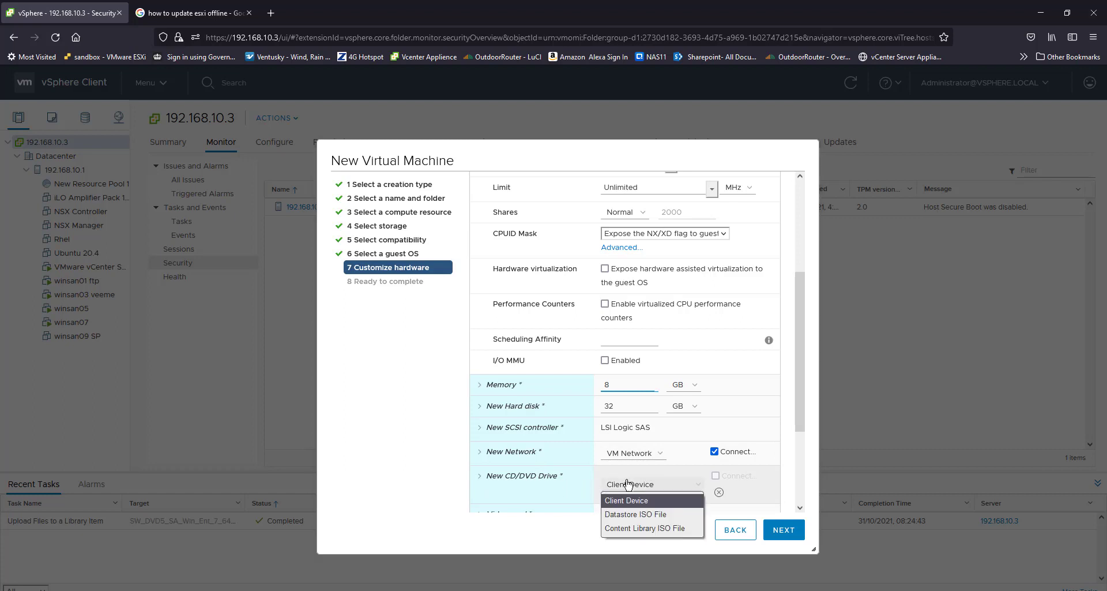
left_click(612, 527)
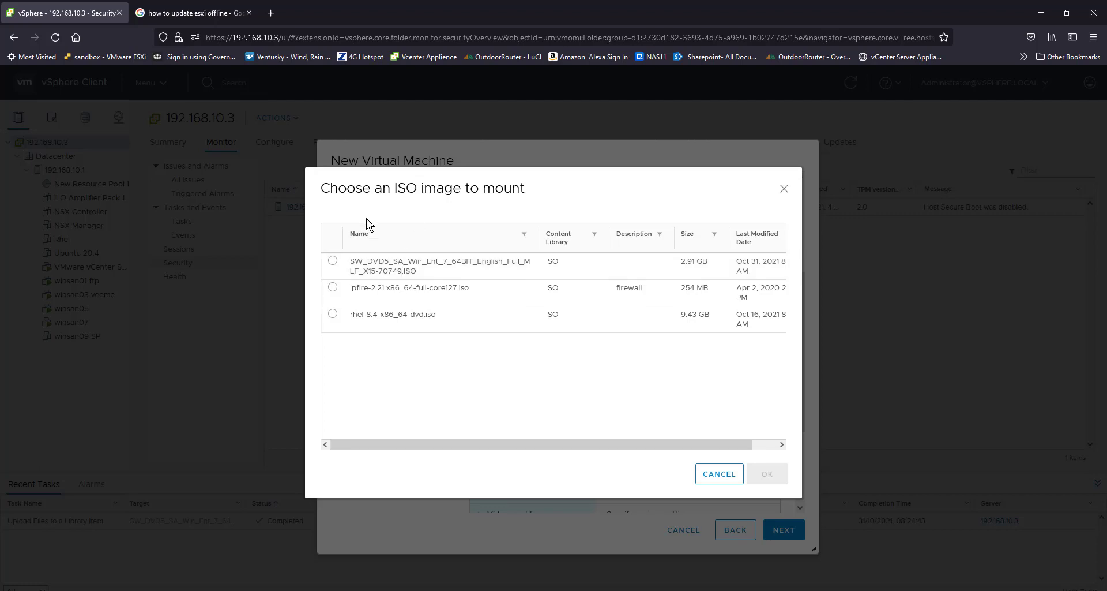
left_click(333, 260)
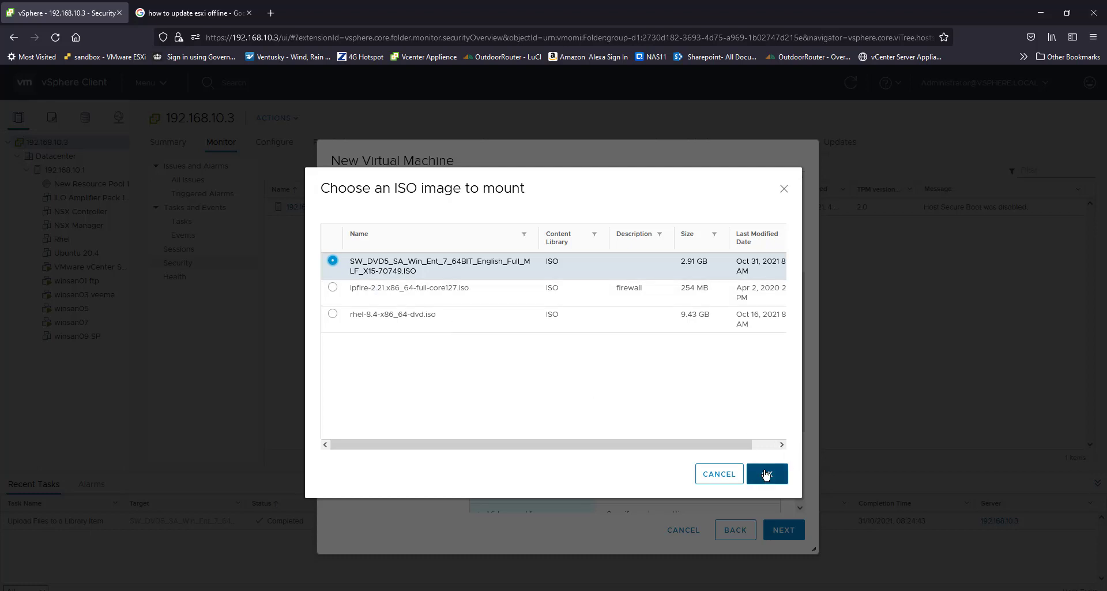
left_click(767, 474)
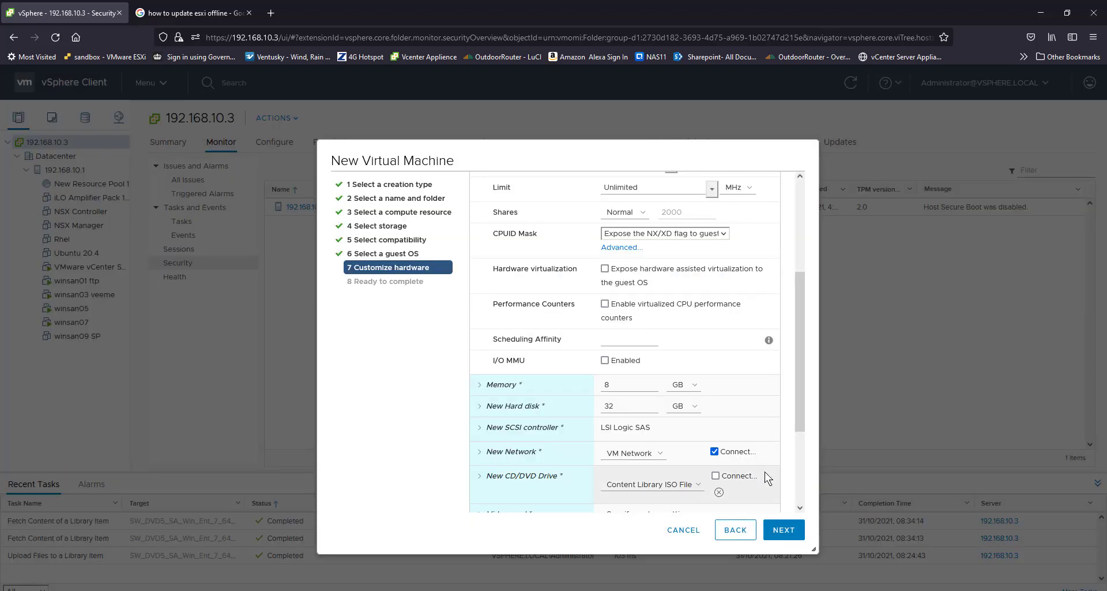
Step: Make the CD/DVD drive connect at power on and continue to the summary
left_click(715, 476)
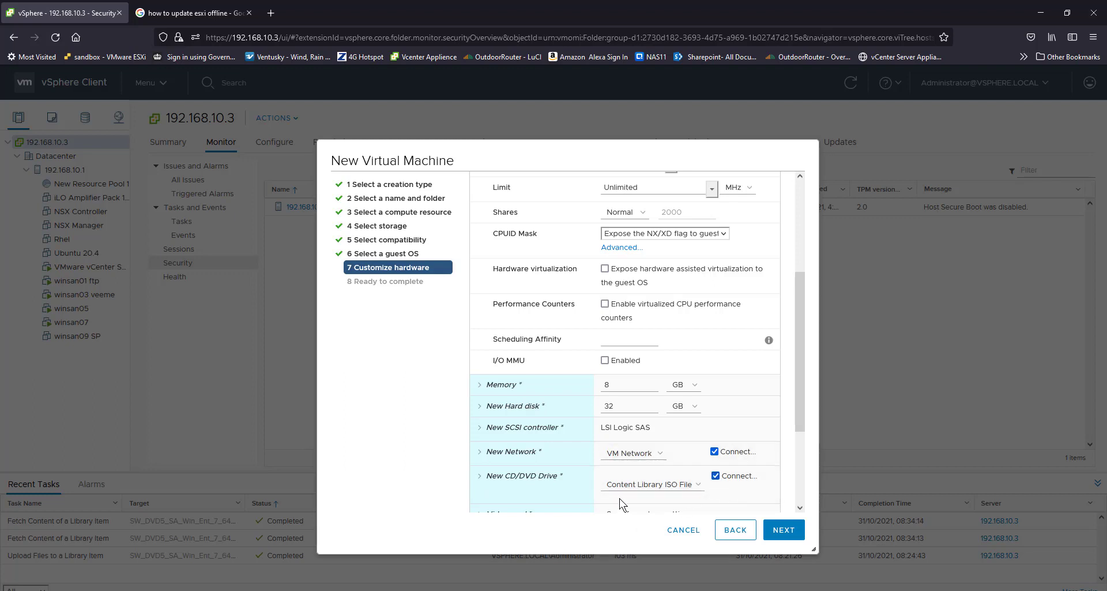
scroll(594, 442, "down", 3)
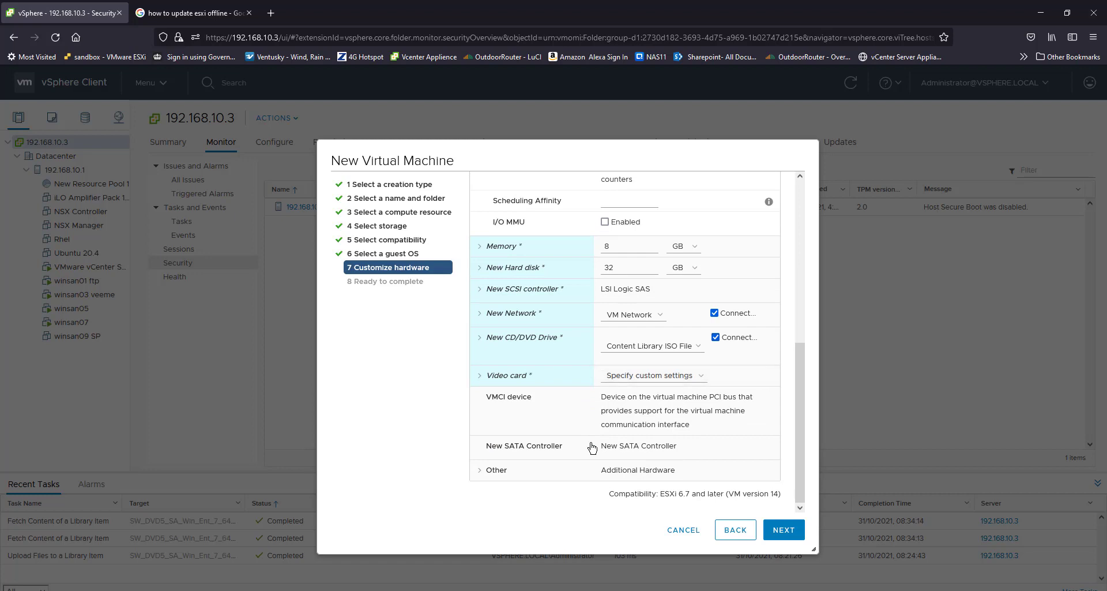
left_click(783, 529)
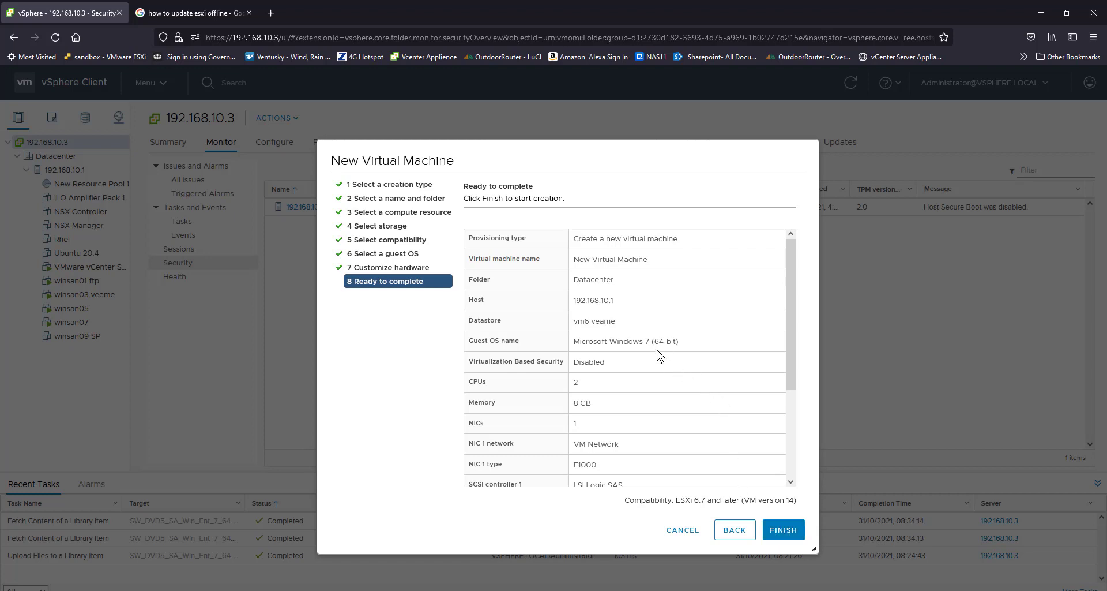
Step: Review the settings summary and finish creating the virtual machine
scroll(655, 358, "down", 3)
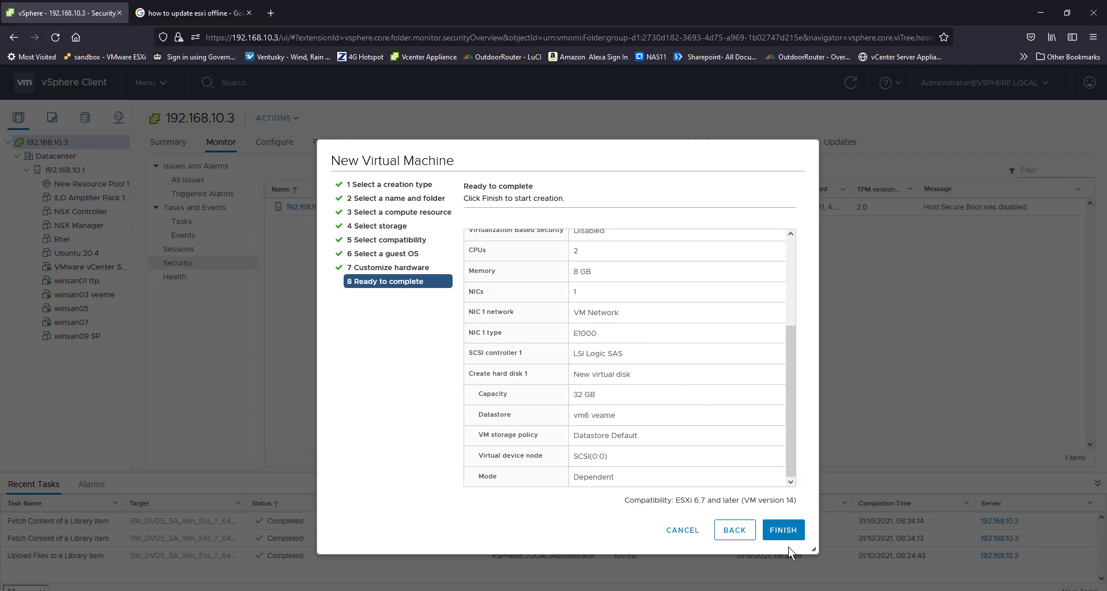
left_click(779, 530)
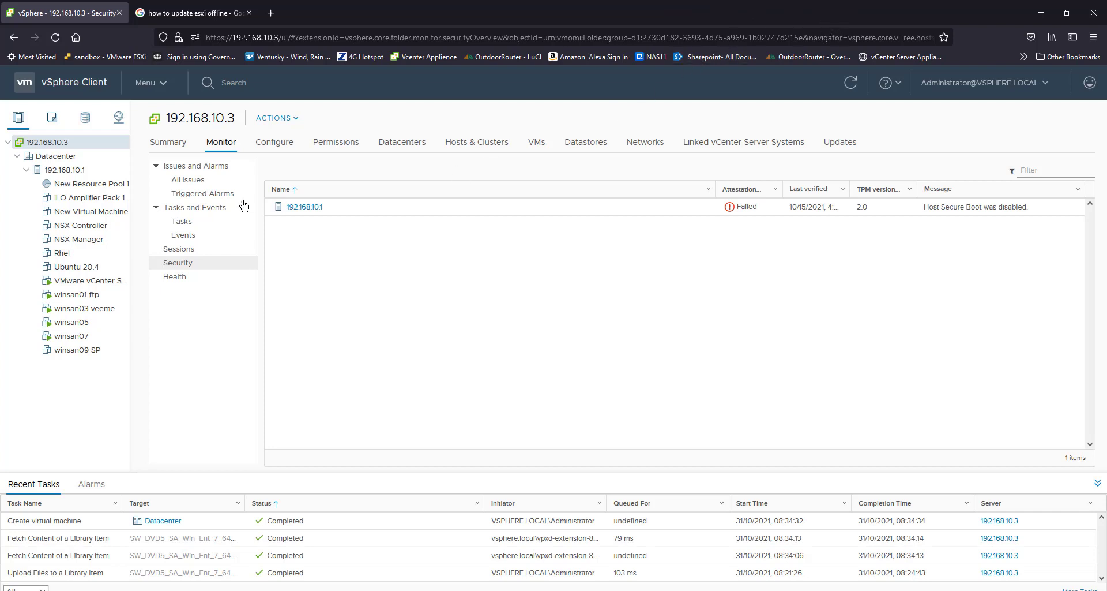
Step: Power on the New Virtual Machine
left_click(98, 214)
right_click(103, 215)
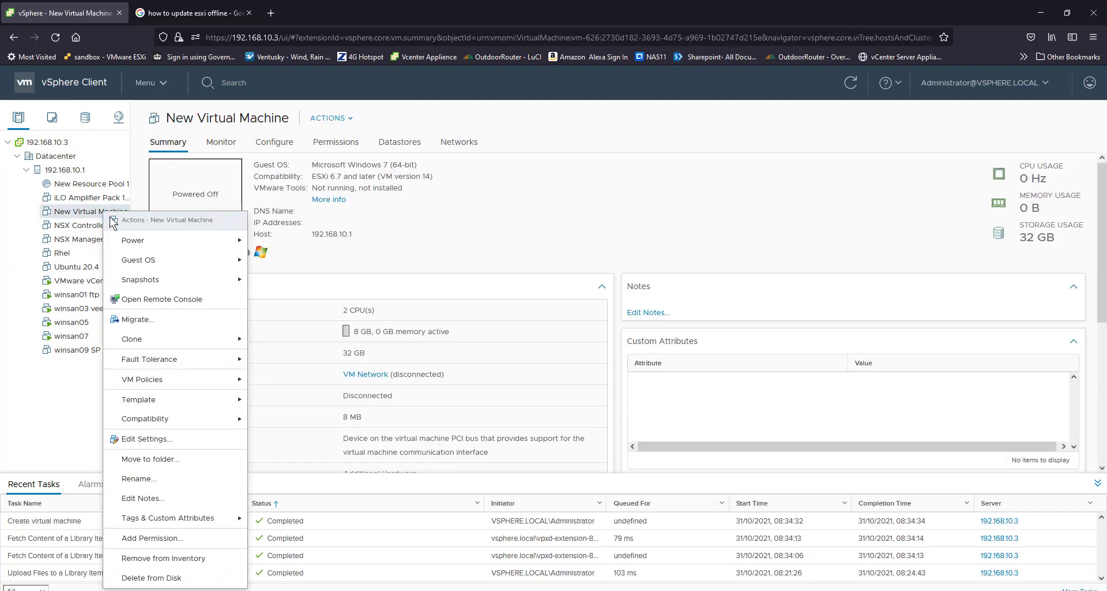
mouse_move(141, 243)
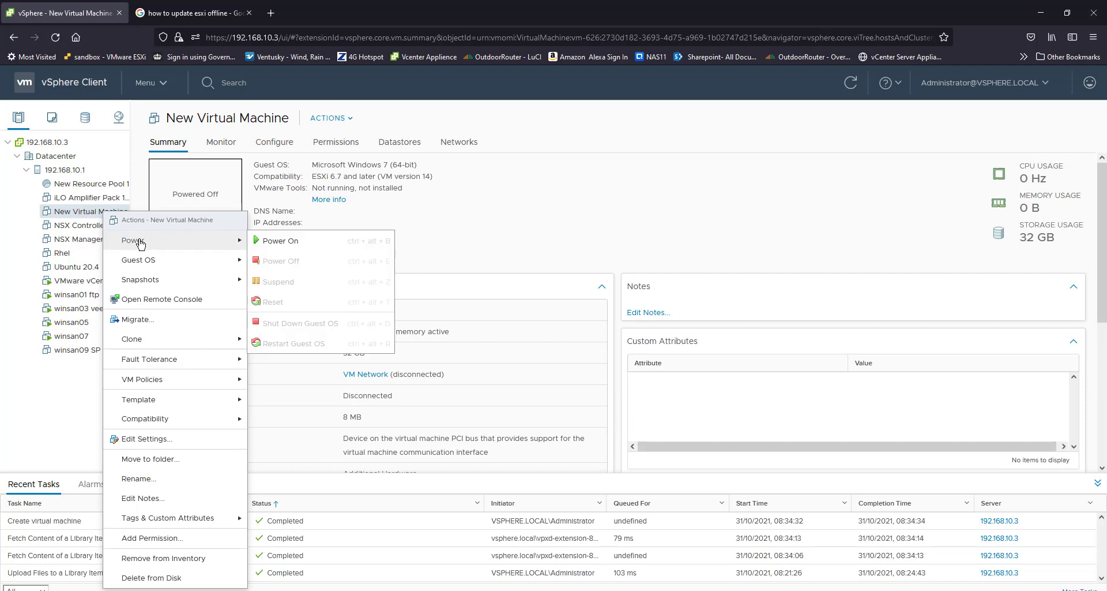
left_click(308, 242)
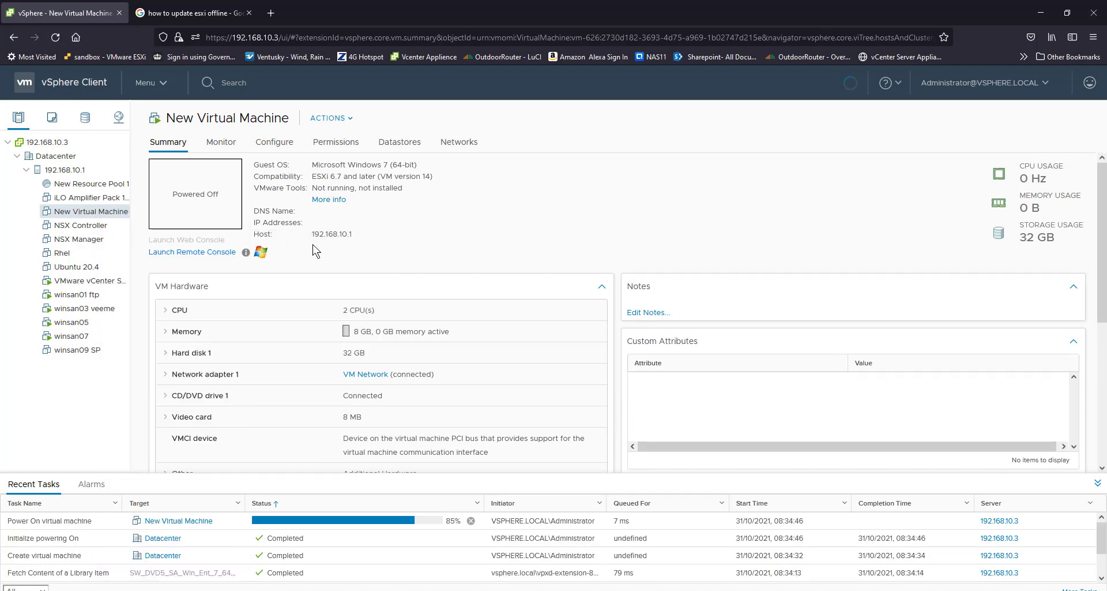
Step: Launch the virtual machine's remote console, close the blank browser tab and switch to the console window
left_click(193, 253)
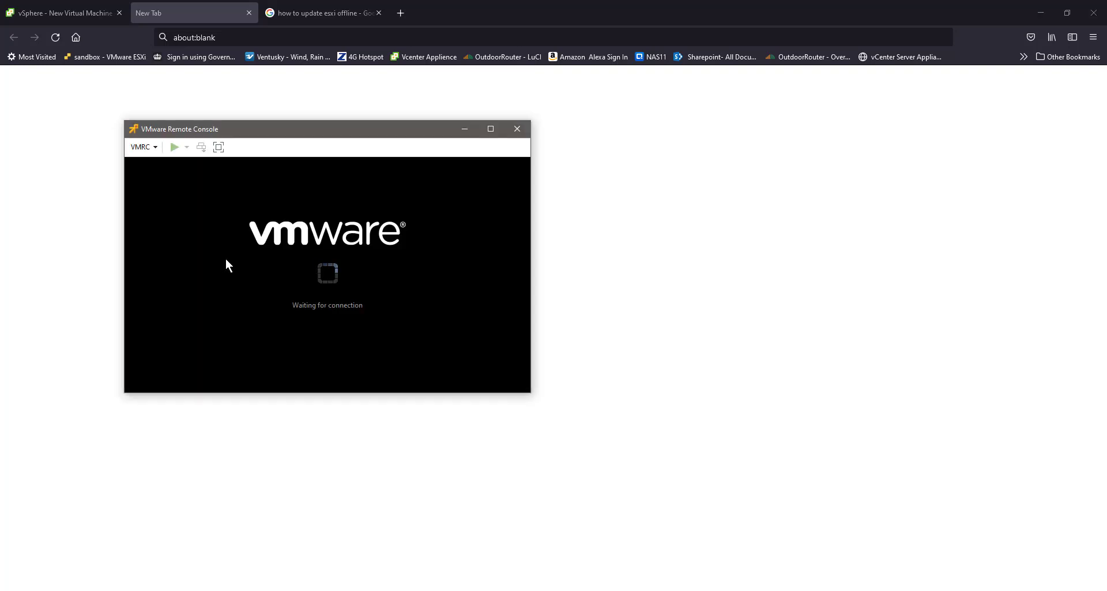
left_click_drag(313, 130, 316, 89)
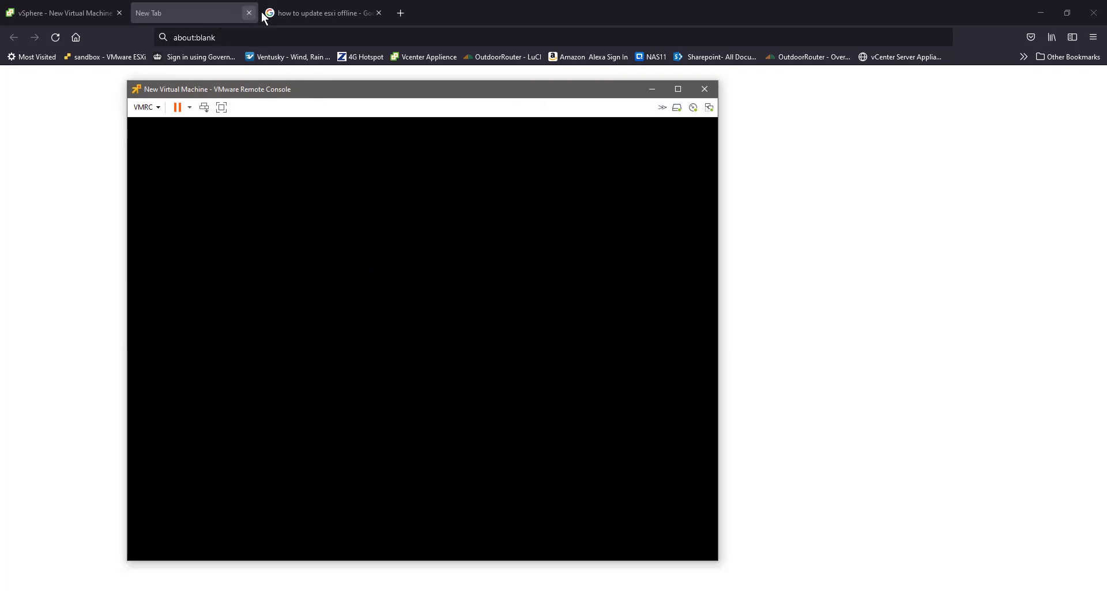
left_click(250, 12)
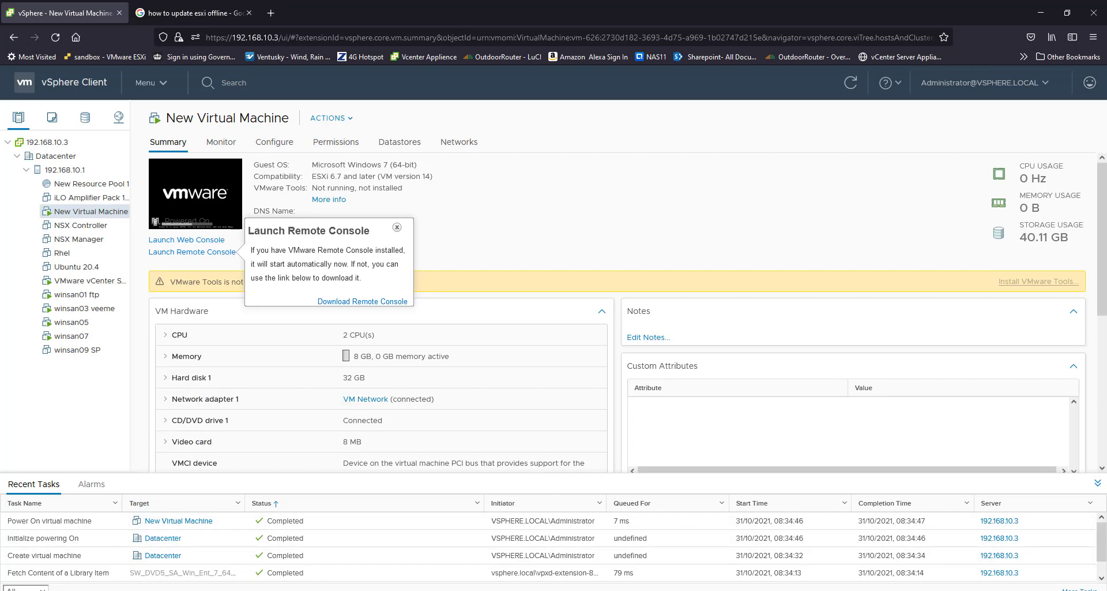
key("alt+Tab")
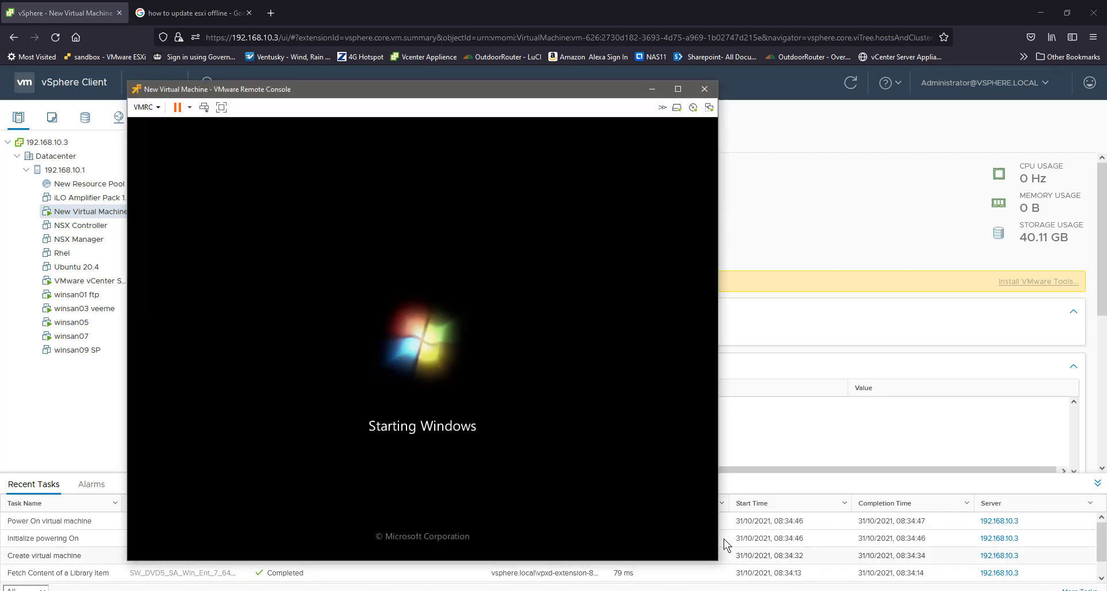